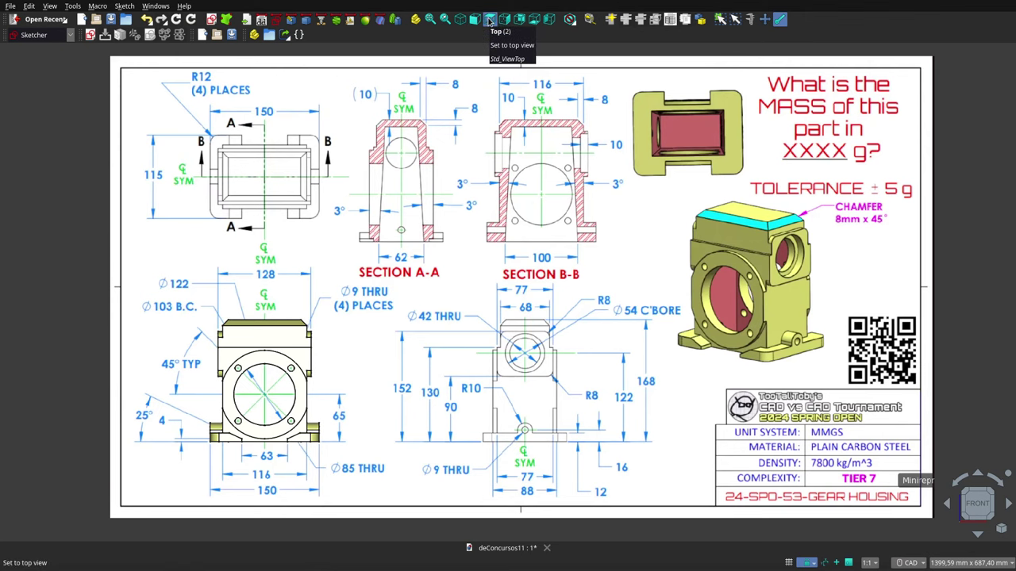
# Step: Compare the housing with the drawing's top view, then with its right side view
pyautogui.click(490, 20)
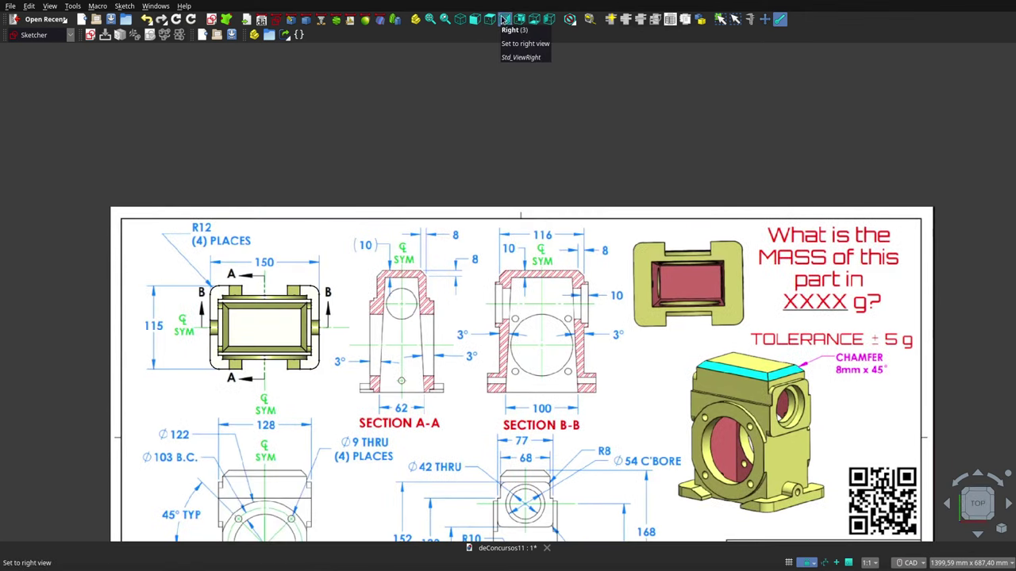
pyautogui.click(505, 19)
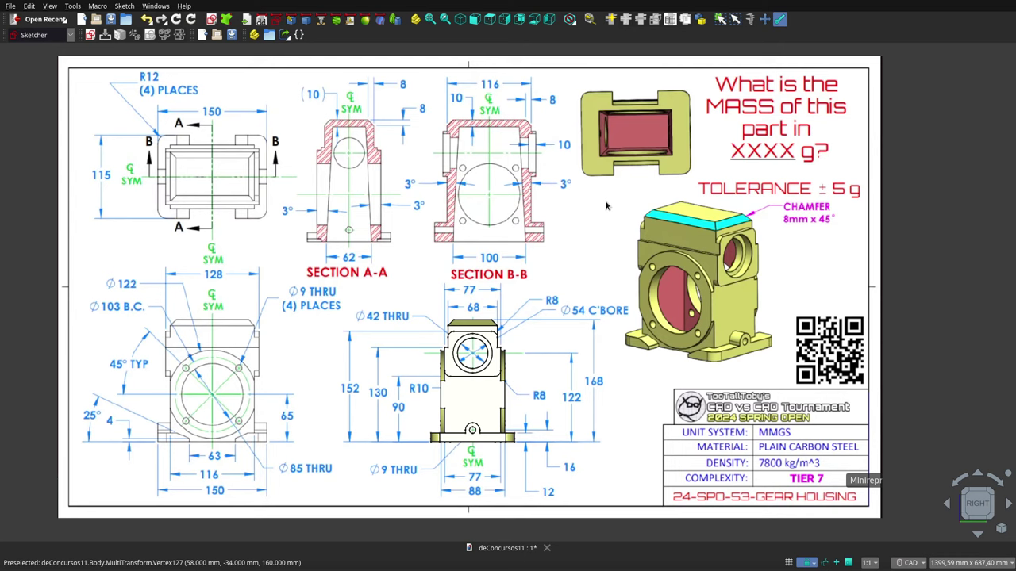
# Step: Check the housing against the drawing from front, top, right, rear and bottom views
pyautogui.press('1')
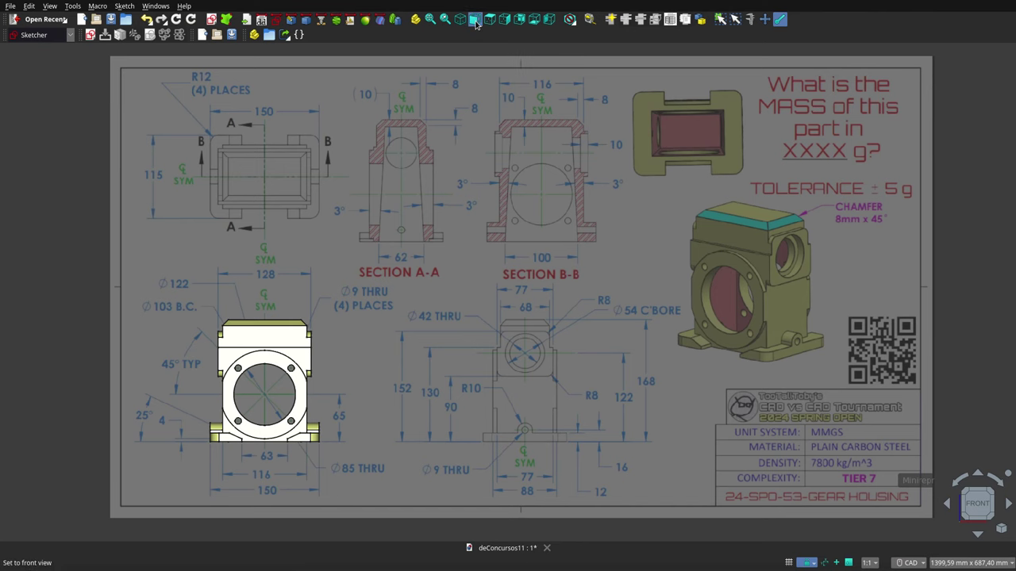
pyautogui.click(489, 21)
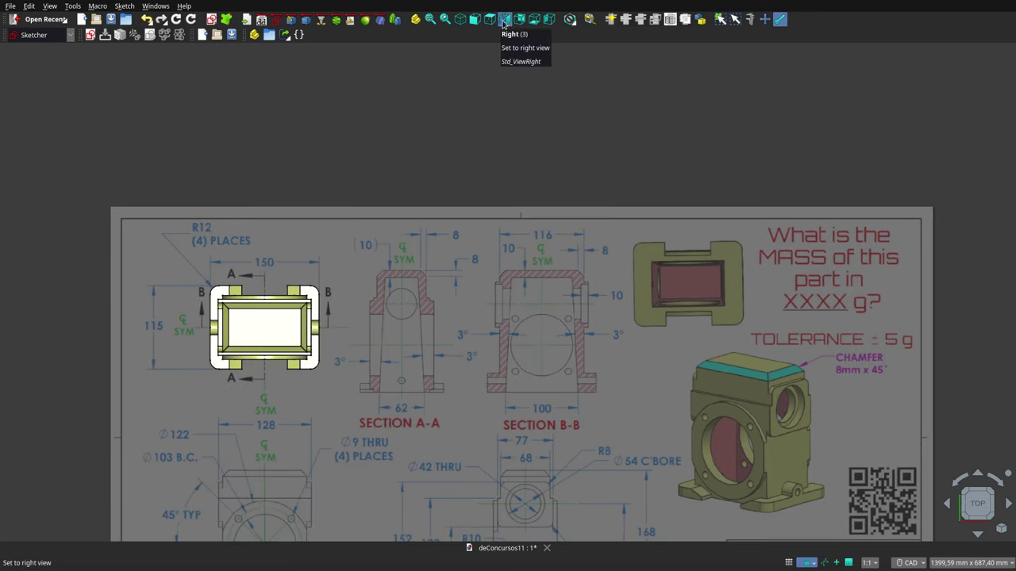
pyautogui.click(506, 20)
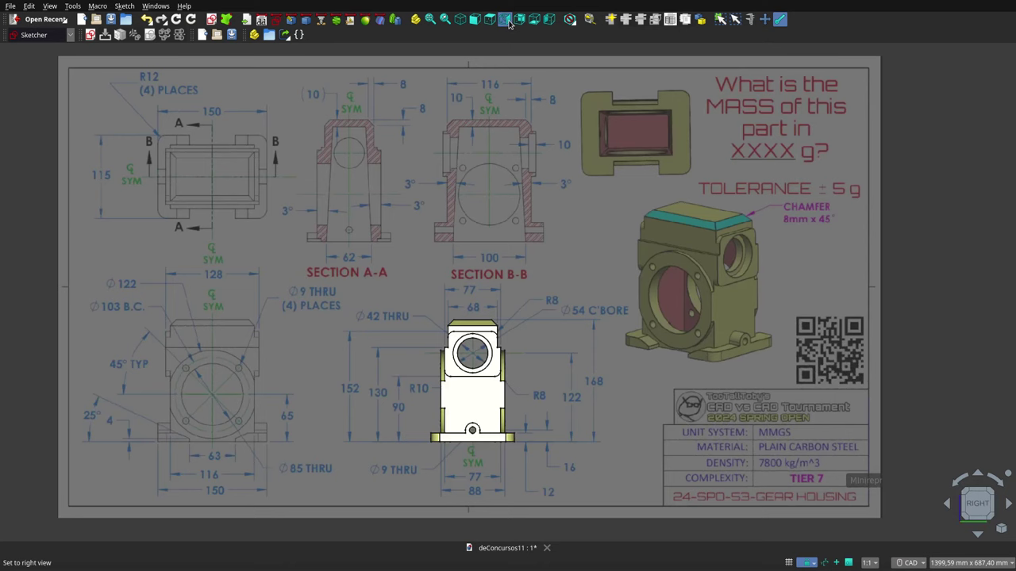
pyautogui.click(519, 19)
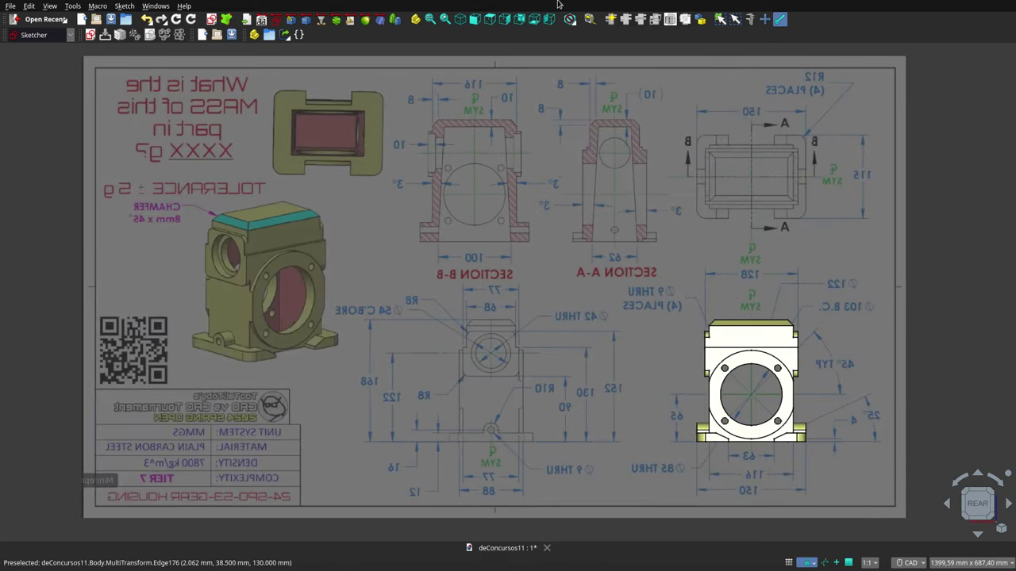
pyautogui.click(535, 20)
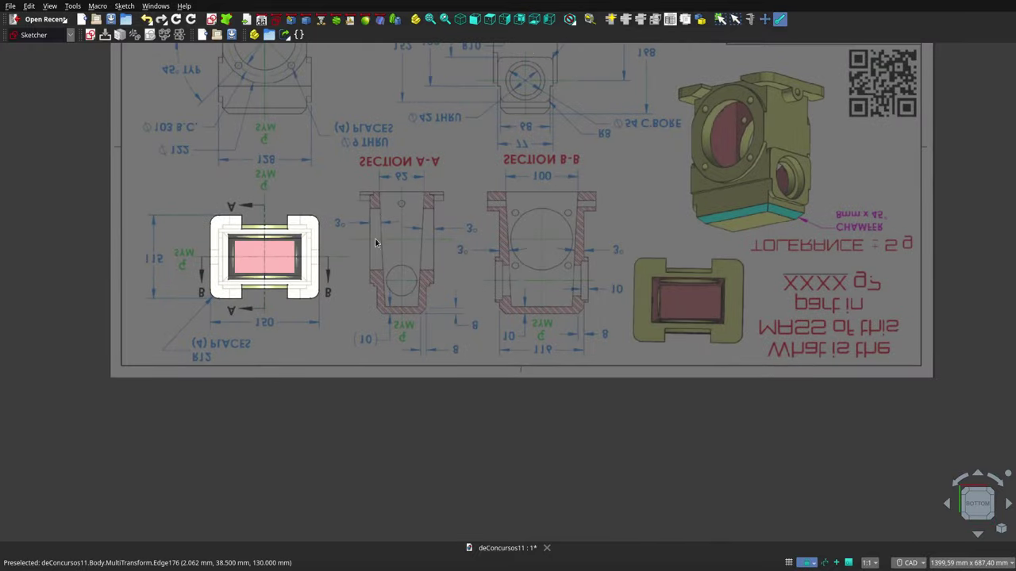
# Step: Zoom in and back out, then show the part and drawing sheets in isometric view
pyautogui.scroll(5, 242, 252)
pyautogui.scroll(3, 242, 252)
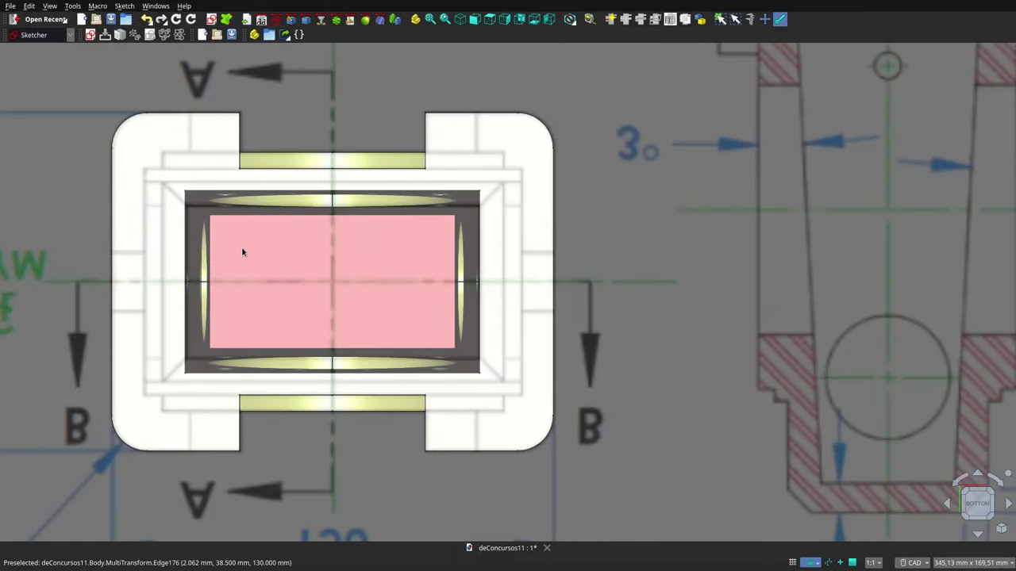
pyautogui.scroll(-4, 311, 251)
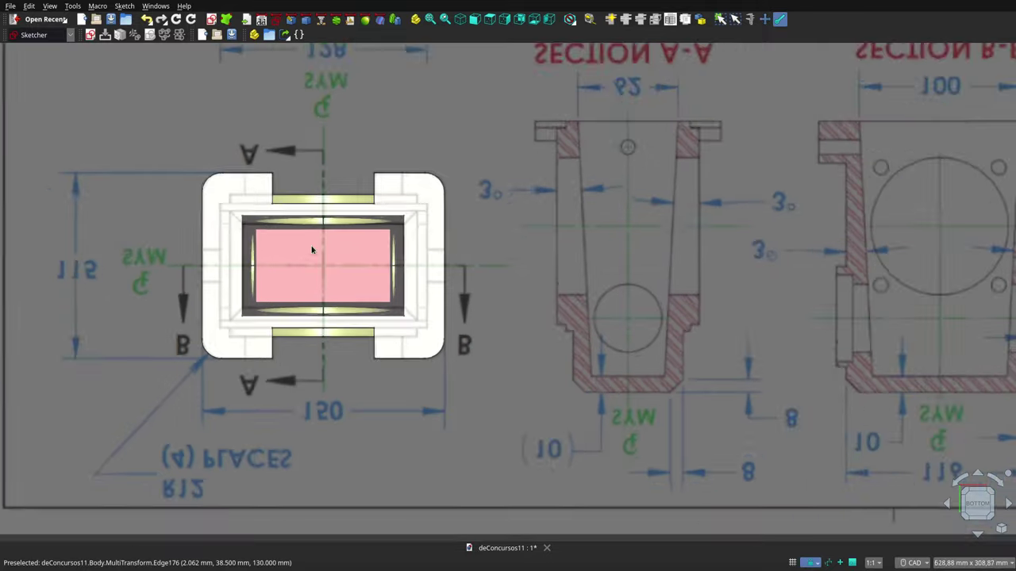
pyautogui.scroll(-1, 311, 251)
pyautogui.scroll(-3, 311, 251)
pyautogui.scroll(-2, 310, 249)
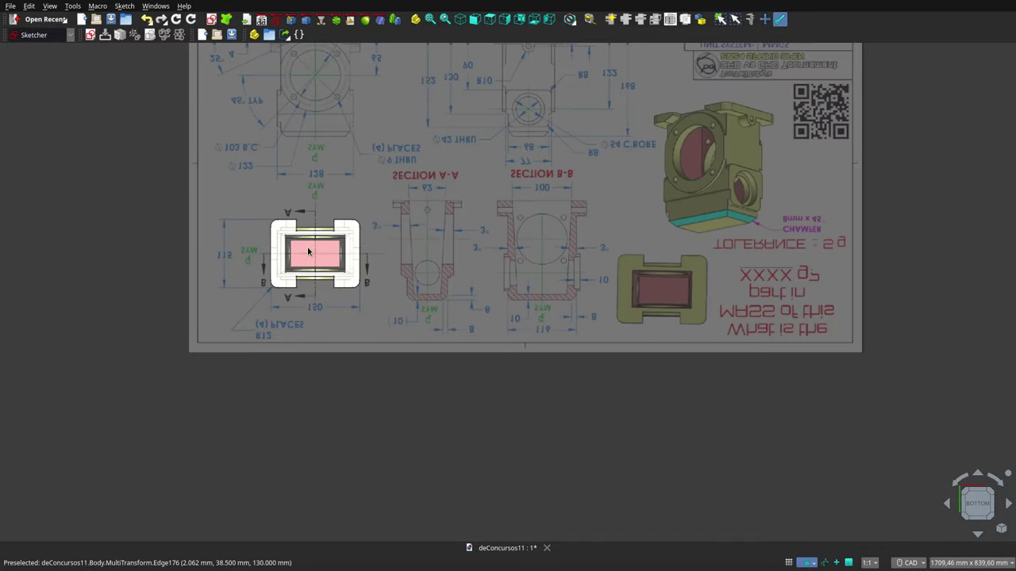
pyautogui.click(460, 19)
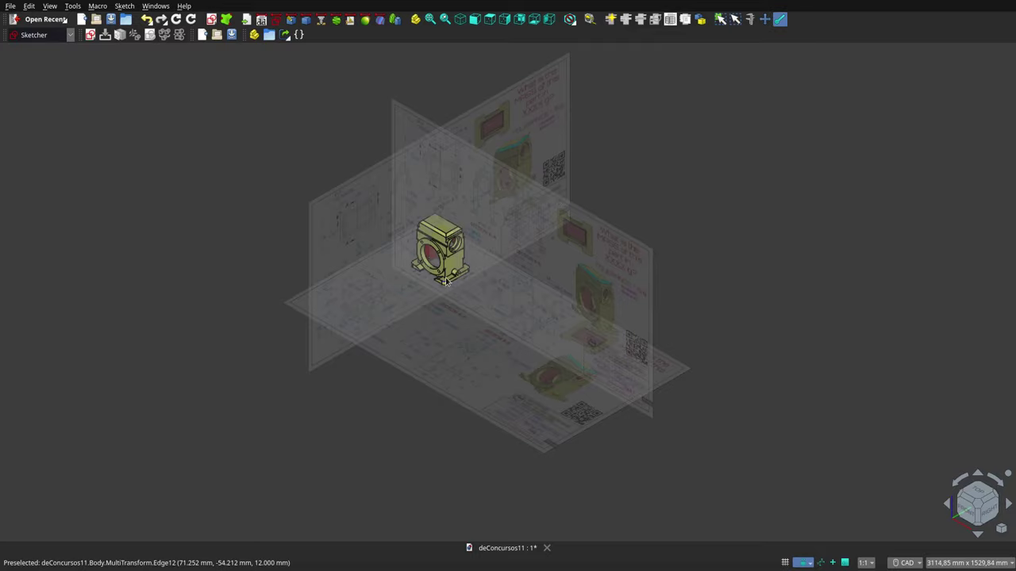
# Step: Make the housing see-through (V, 3) and line it up over the drawing's front view
pyautogui.scroll(4, 448, 281)
pyautogui.moveTo(465, 285)
pyautogui.mouseDown(button='middle')
pyautogui.moveTo(375, 367)
pyautogui.moveTo(523, 196)
pyautogui.moveTo(550, 282)
pyautogui.moveTo(463, 283)
pyautogui.mouseUp(button='middle')
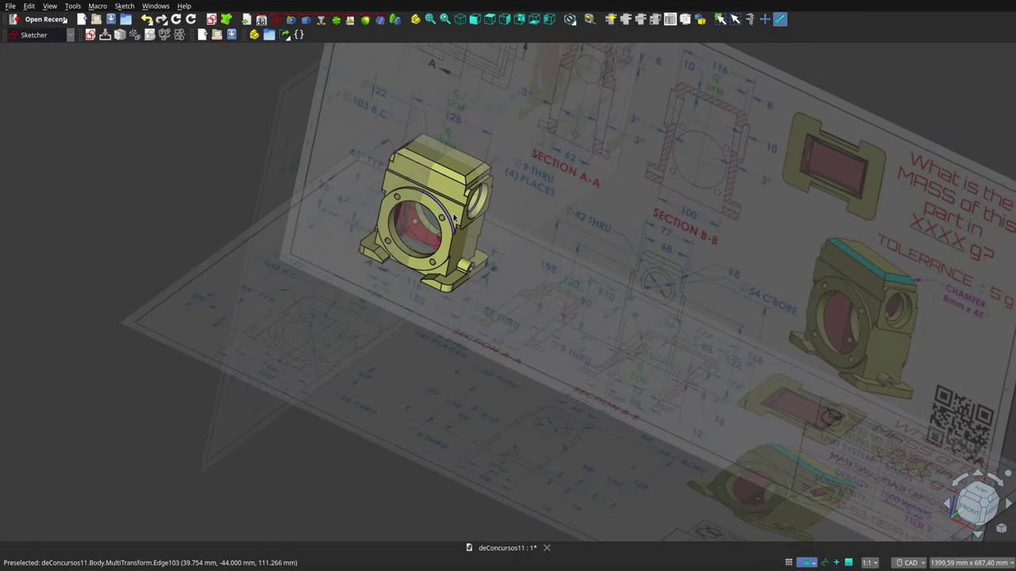
pyautogui.press('v')
pyautogui.press('3')
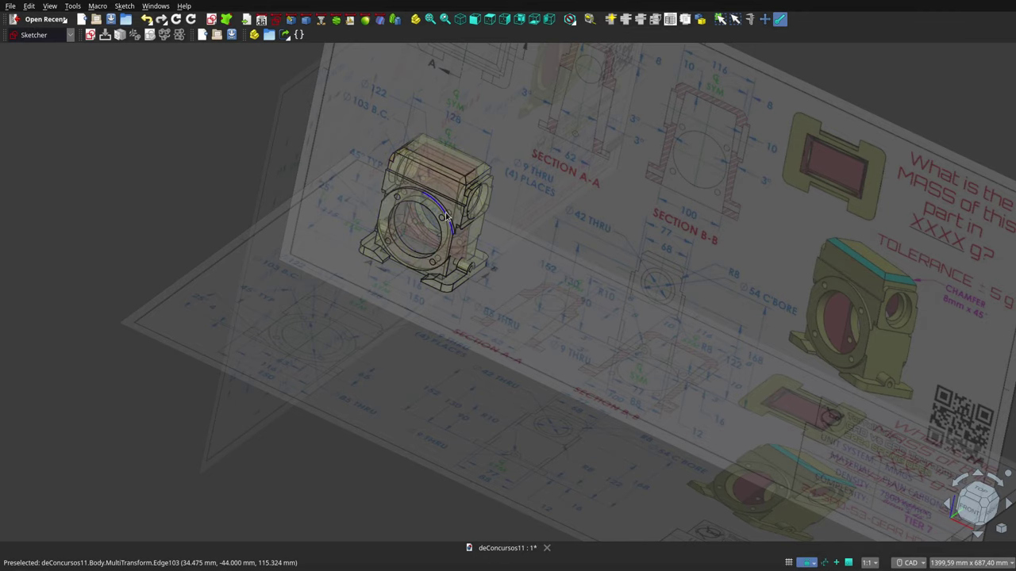
pyautogui.moveTo(284, 147)
pyautogui.mouseDown(button='middle')
pyautogui.moveTo(542, 271)
pyautogui.moveTo(544, 182)
pyautogui.moveTo(521, 176)
pyautogui.mouseUp(button='middle')
pyautogui.click(473, 20)
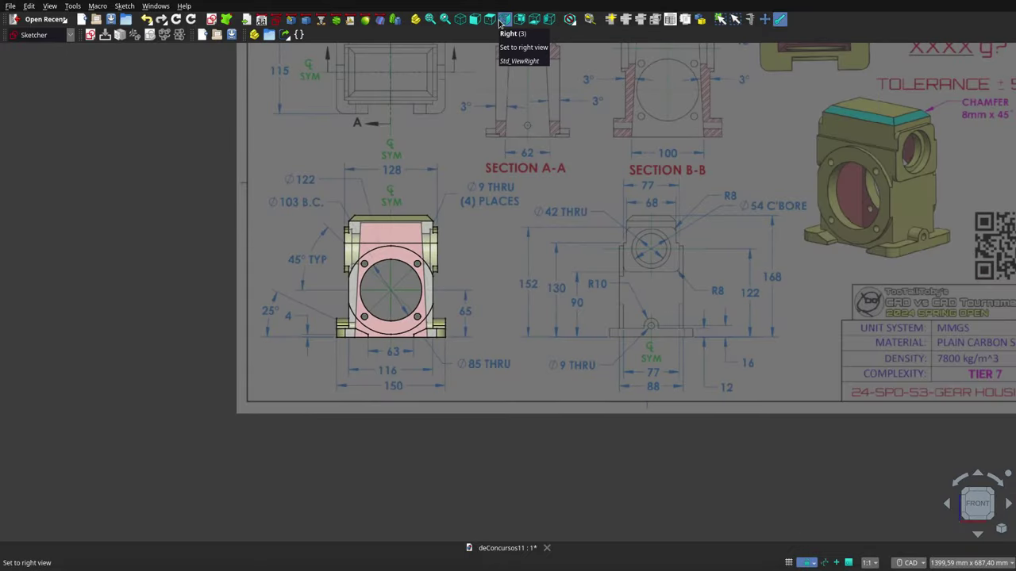
# Step: Check the see-through housing from top, right and bottom, then zoom in on it isometrically
pyautogui.click(489, 20)
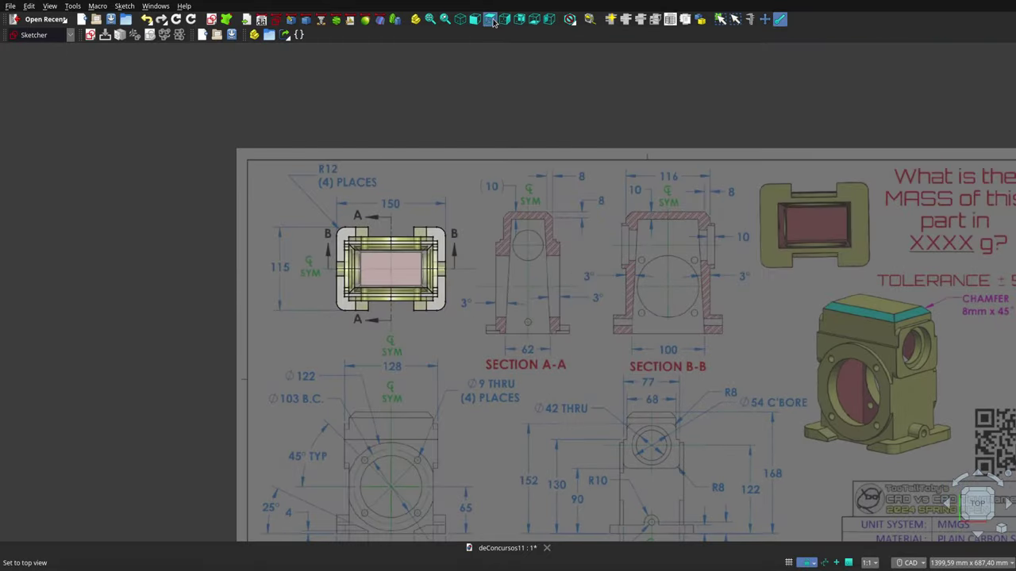
pyautogui.click(507, 21)
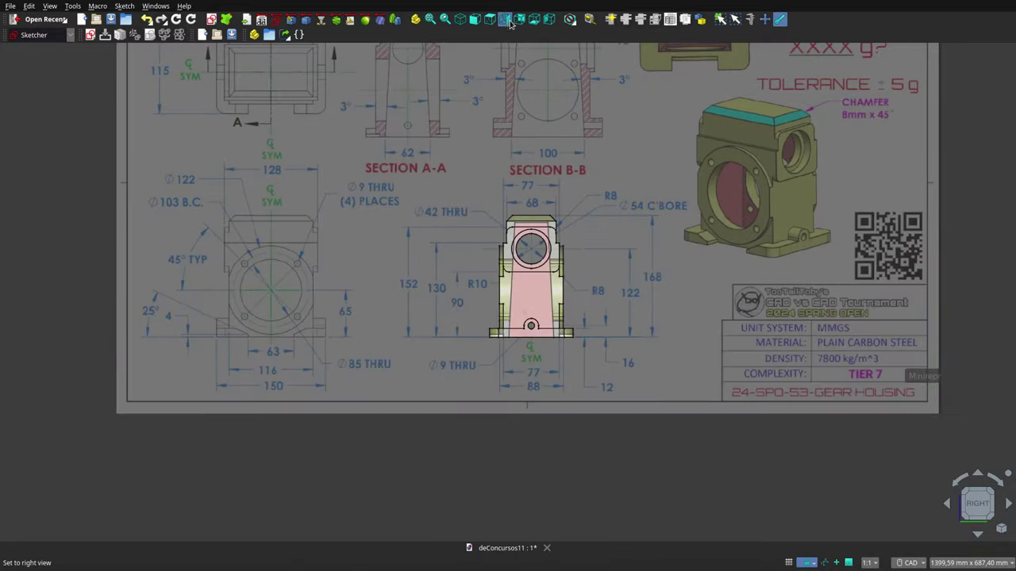
pyautogui.click(534, 20)
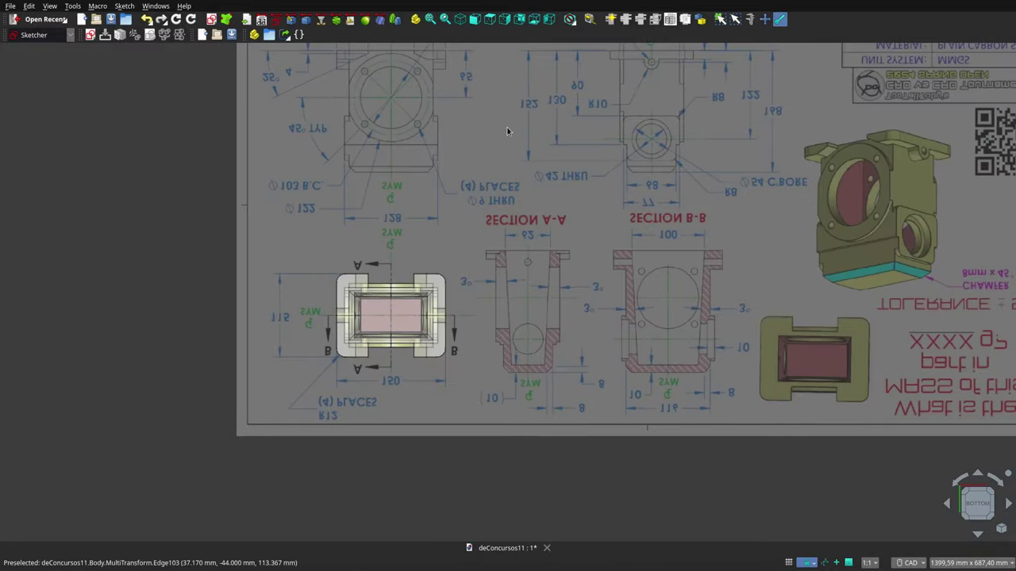
pyautogui.click(465, 19)
pyautogui.click(484, 29)
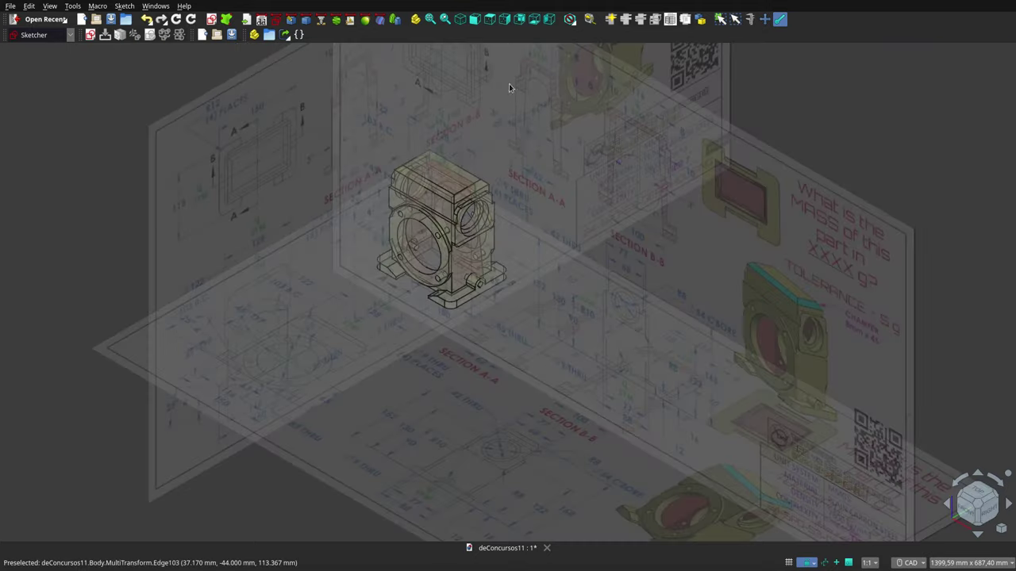
pyautogui.scroll(-3, 534, 188)
pyautogui.scroll(5, 491, 182)
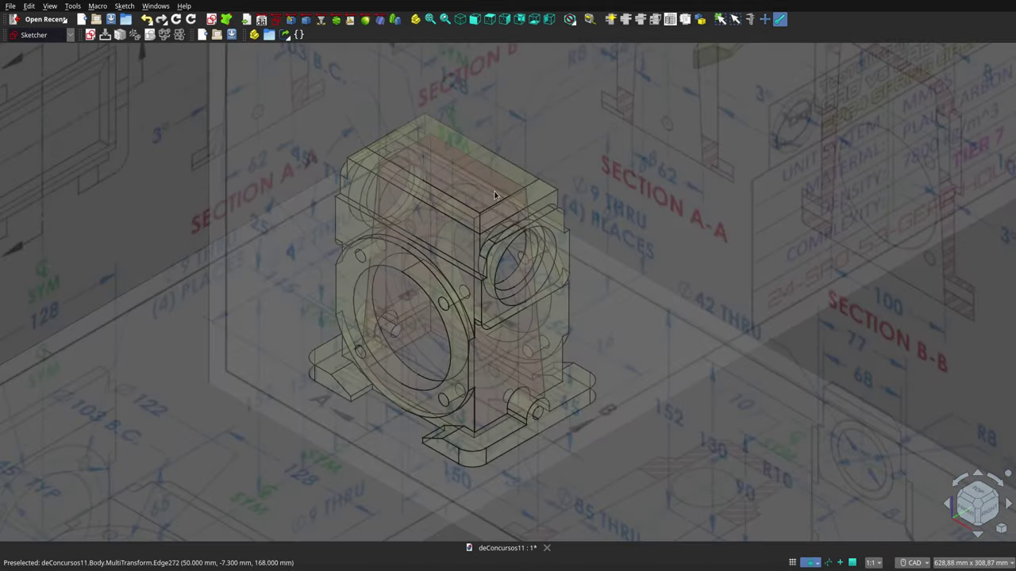
pyautogui.scroll(2, 510, 247)
# Step: Zoom out and orbit the translucent housing round toward a front-facing view
pyautogui.scroll(-3, 510, 247)
pyautogui.moveTo(510, 247)
pyautogui.mouseDown(button='middle')
pyautogui.moveTo(673, 194)
pyautogui.moveTo(660, 154)
pyautogui.moveTo(649, 186)
pyautogui.moveTo(571, 241)
pyautogui.moveTo(631, 297)
pyautogui.moveTo(655, 265)
pyautogui.moveTo(659, 141)
pyautogui.moveTo(476, 186)
pyautogui.moveTo(381, 196)
pyautogui.moveTo(374, 274)
pyautogui.moveTo(283, 261)
pyautogui.moveTo(336, 281)
pyautogui.moveTo(390, 281)
pyautogui.moveTo(433, 215)
pyautogui.mouseUp(button='middle')
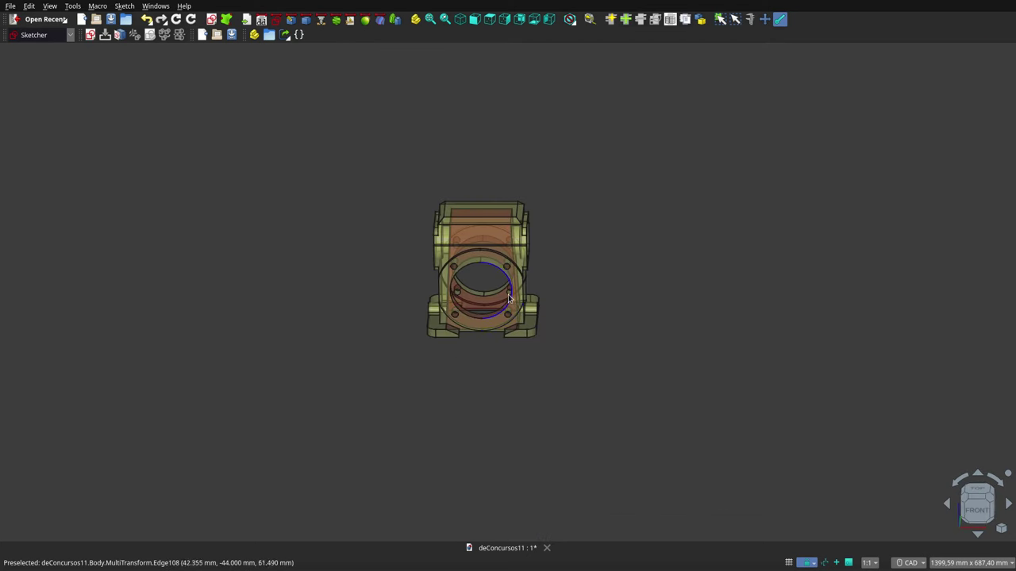
# Step: Orbit and zoom around the housing to inspect its other sides and top
pyautogui.scroll(3, 500, 277)
pyautogui.moveTo(500, 277); pyautogui.dragTo(491, 278, button='middle')
pyautogui.moveTo(508, 239)
pyautogui.mouseDown(button='middle')
pyautogui.moveTo(596, 252)
pyautogui.moveTo(658, 281)
pyautogui.moveTo(682, 245)
pyautogui.moveTo(619, 150)
pyautogui.moveTo(511, 188)
pyautogui.moveTo(357, 211)
pyautogui.moveTo(320, 259)
pyautogui.moveTo(340, 307)
pyautogui.moveTo(423, 353)
pyautogui.moveTo(564, 349)
pyautogui.moveTo(648, 297)
pyautogui.moveTo(664, 266)
pyautogui.moveTo(626, 233)
pyautogui.moveTo(363, 250)
pyautogui.moveTo(296, 266)
pyautogui.moveTo(465, 275)
pyautogui.moveTo(485, 242)
pyautogui.moveTo(502, 239)
pyautogui.mouseUp(button='middle')
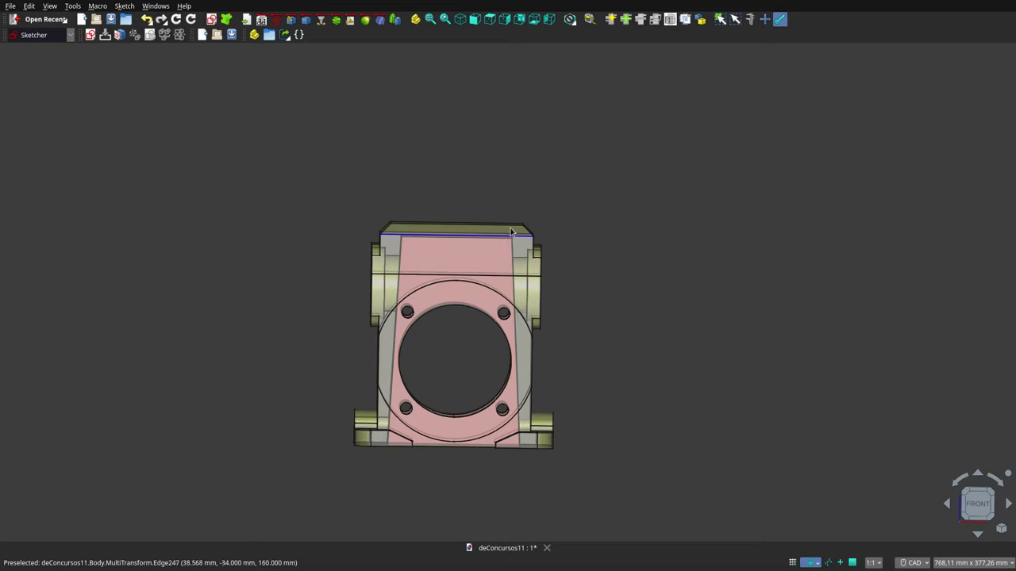
pyautogui.scroll(-3, 492, 270)
pyautogui.moveTo(488, 283); pyautogui.dragTo(554, 328, button='middle')
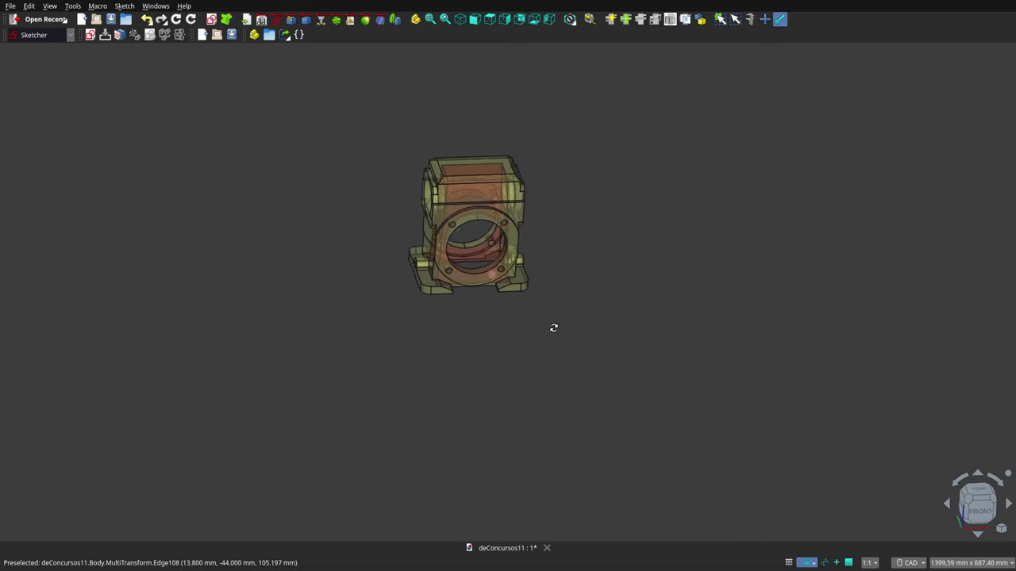
pyautogui.moveTo(466, 318)
pyautogui.mouseDown(button='middle')
pyautogui.moveTo(380, 317)
pyautogui.moveTo(499, 312)
pyautogui.mouseUp(button='middle')
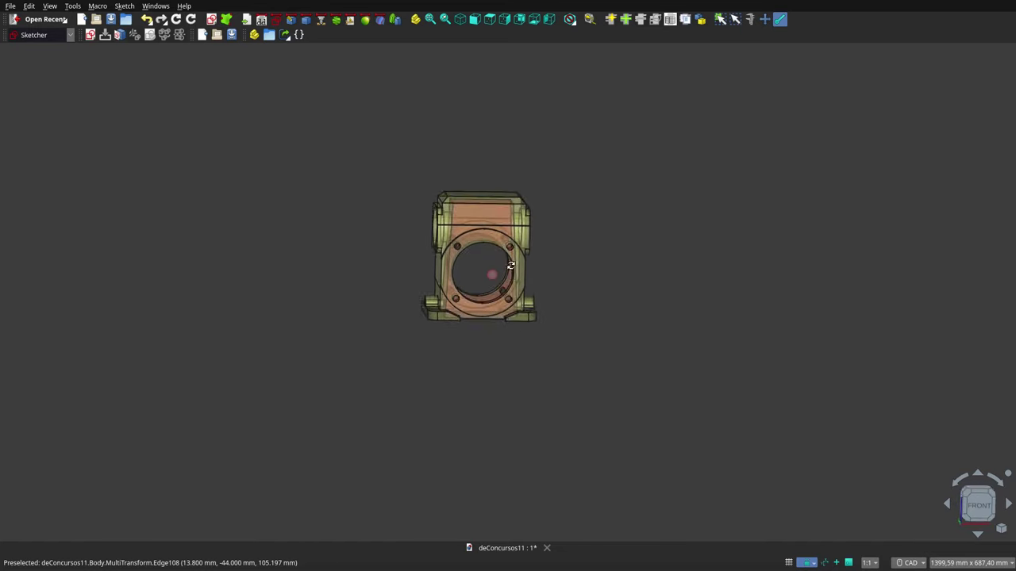
pyautogui.moveTo(510, 265)
pyautogui.mouseDown(button='middle')
pyautogui.moveTo(513, 193)
pyautogui.moveTo(502, 264)
pyautogui.mouseUp(button='middle')
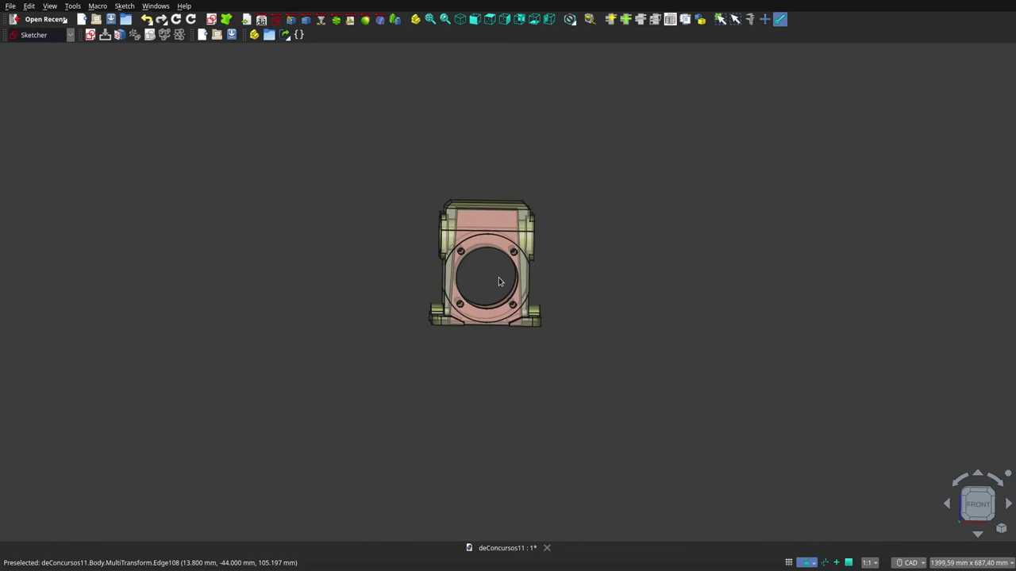
pyautogui.scroll(5, 488, 280)
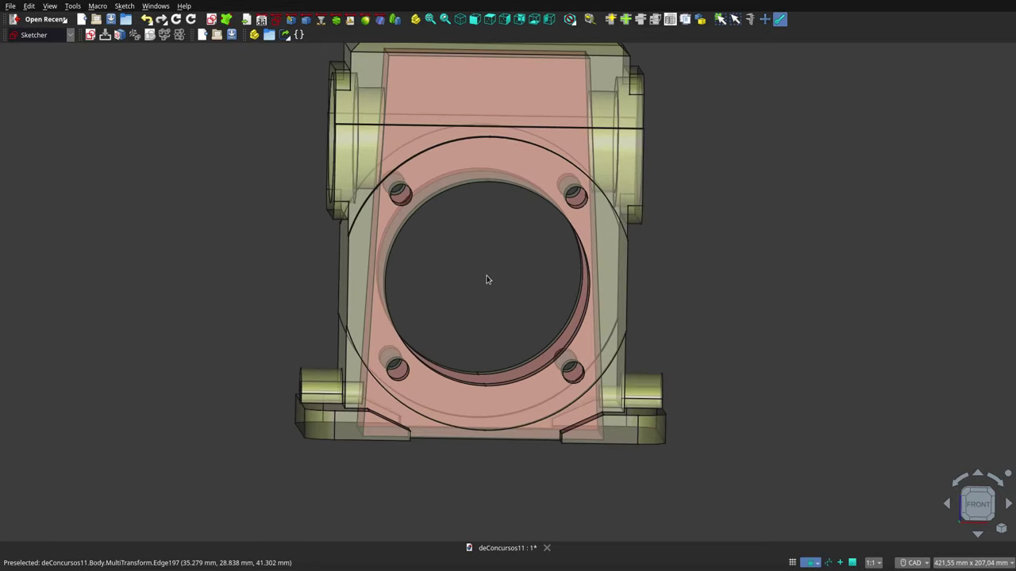
pyautogui.scroll(-3, 487, 280)
pyautogui.moveTo(492, 249)
pyautogui.mouseDown(button='middle')
pyautogui.moveTo(582, 262)
pyautogui.moveTo(638, 243)
pyautogui.moveTo(462, 240)
pyautogui.mouseUp(button='middle')
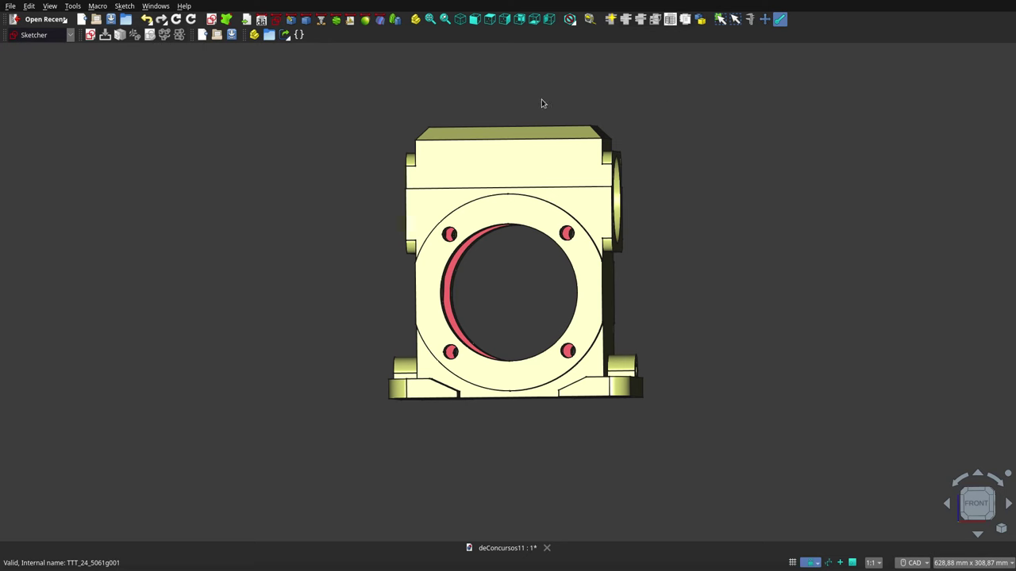
# Step: Fit the housing front-on, then orbit to inspect its underside and a three-quarter angle
pyautogui.press('2')
pyautogui.press('1')
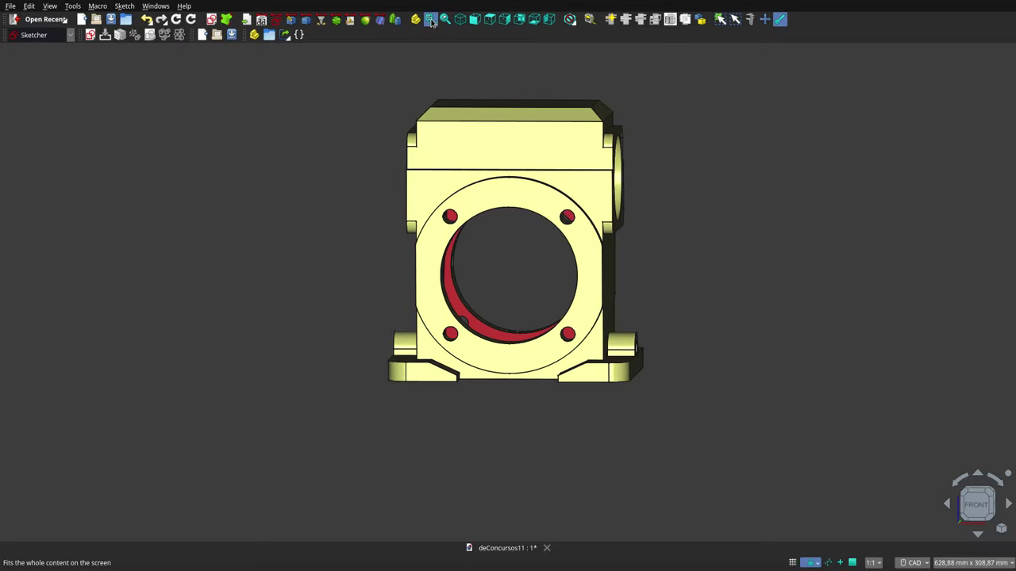
pyautogui.click(432, 21)
pyautogui.moveTo(516, 297); pyautogui.dragTo(585, 155, button='middle')
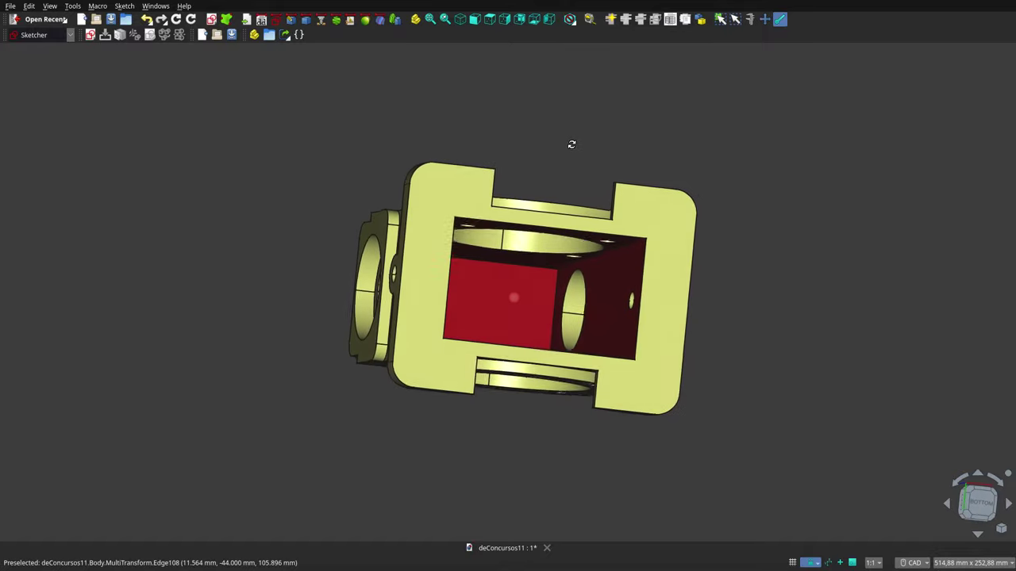
pyautogui.moveTo(557, 192)
pyautogui.mouseDown(button='middle')
pyautogui.moveTo(381, 296)
pyautogui.moveTo(700, 329)
pyautogui.moveTo(712, 281)
pyautogui.moveTo(691, 231)
pyautogui.moveTo(675, 265)
pyautogui.moveTo(549, 286)
pyautogui.moveTo(358, 288)
pyautogui.moveTo(347, 304)
pyautogui.moveTo(499, 447)
pyautogui.moveTo(561, 374)
pyautogui.moveTo(562, 302)
pyautogui.moveTo(594, 270)
pyautogui.moveTo(743, 290)
pyautogui.moveTo(617, 291)
pyautogui.moveTo(593, 339)
pyautogui.moveTo(566, 318)
pyautogui.moveTo(339, 310)
pyautogui.mouseUp(button='middle')
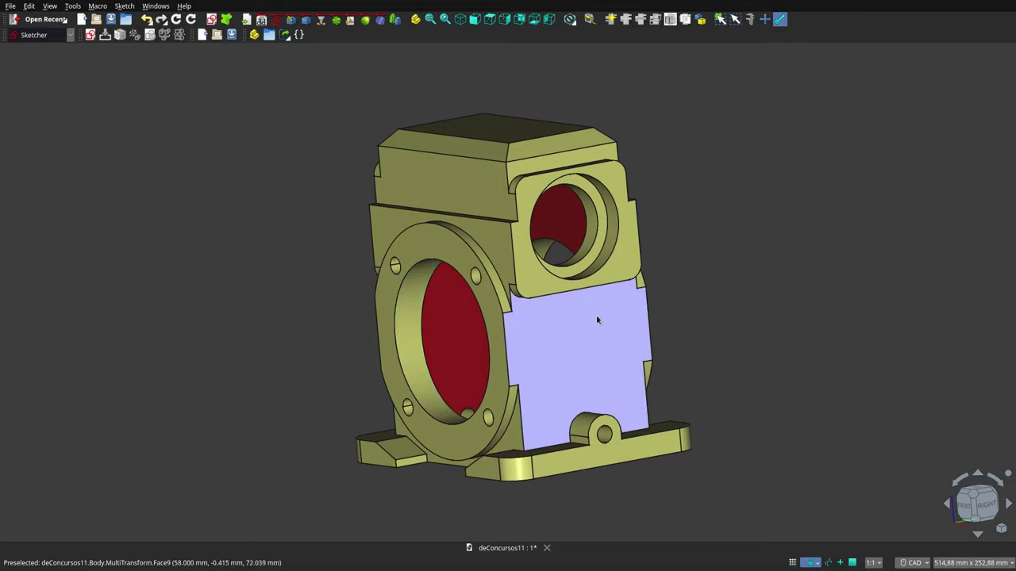
pyautogui.moveTo(603, 313)
pyautogui.mouseDown(button='middle')
pyautogui.moveTo(615, 313)
pyautogui.moveTo(526, 307)
pyautogui.moveTo(529, 348)
pyautogui.moveTo(547, 324)
pyautogui.moveTo(563, 249)
pyautogui.moveTo(616, 189)
pyautogui.moveTo(608, 141)
pyautogui.moveTo(588, 127)
pyautogui.moveTo(526, 132)
pyautogui.moveTo(479, 157)
pyautogui.moveTo(494, 209)
pyautogui.moveTo(547, 264)
pyautogui.mouseUp(button='middle')
# Step: Orbit beneath the housing, then view it straight from top and bottom to expose the cavity
pyautogui.press('1')
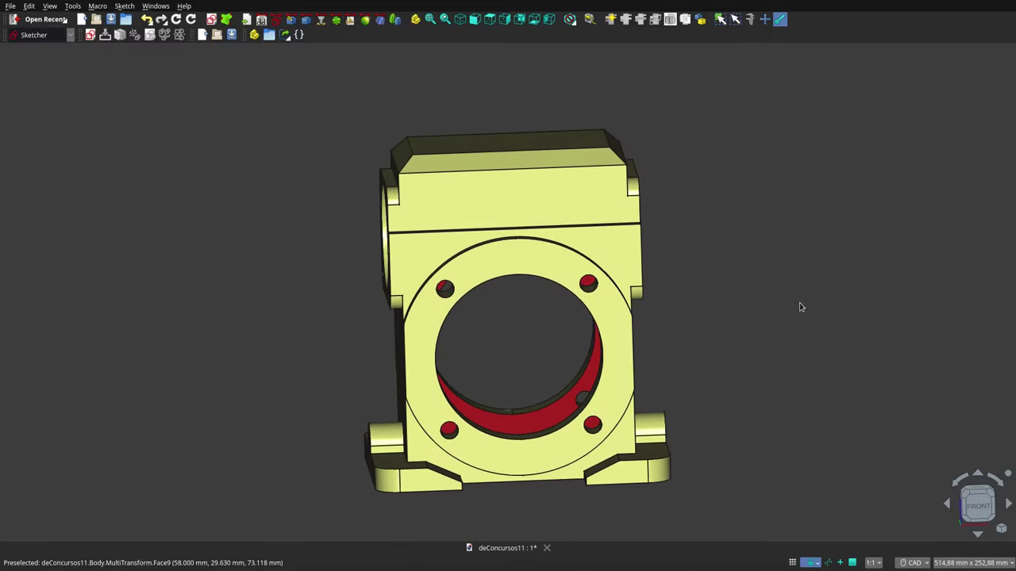
pyautogui.scroll(1, 539, 327)
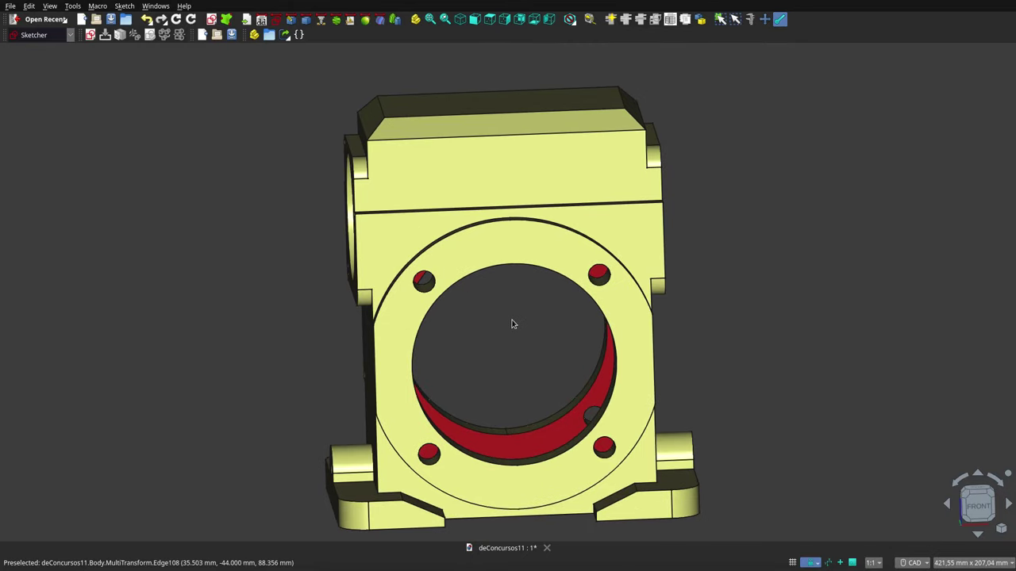
pyautogui.scroll(-1, 498, 300)
pyautogui.moveTo(493, 328)
pyautogui.mouseDown(button='middle')
pyautogui.moveTo(515, 138)
pyautogui.moveTo(492, 309)
pyautogui.moveTo(447, 322)
pyautogui.moveTo(265, 326)
pyautogui.moveTo(640, 332)
pyautogui.moveTo(706, 320)
pyautogui.moveTo(741, 288)
pyautogui.moveTo(749, 251)
pyautogui.moveTo(742, 135)
pyautogui.moveTo(730, 118)
pyautogui.moveTo(606, 72)
pyautogui.moveTo(542, 68)
pyautogui.mouseUp(button='middle')
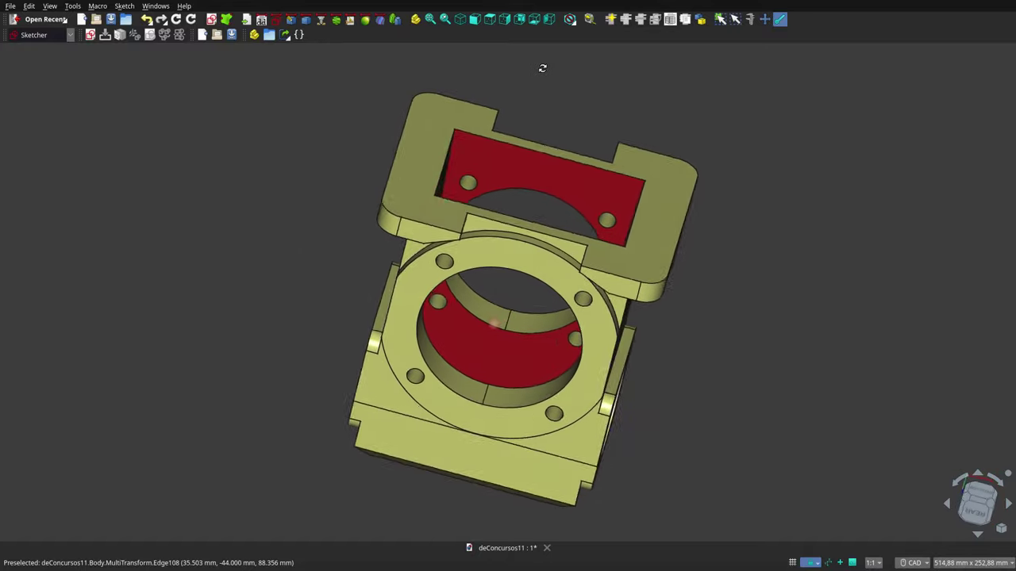
pyautogui.moveTo(415, 81)
pyautogui.mouseDown(button='middle')
pyautogui.moveTo(347, 109)
pyautogui.moveTo(281, 154)
pyautogui.moveTo(288, 200)
pyautogui.moveTo(315, 227)
pyautogui.moveTo(437, 316)
pyautogui.moveTo(539, 334)
pyautogui.moveTo(714, 333)
pyautogui.moveTo(456, 336)
pyautogui.moveTo(440, 302)
pyautogui.moveTo(467, 257)
pyautogui.moveTo(450, 414)
pyautogui.mouseUp(button='middle')
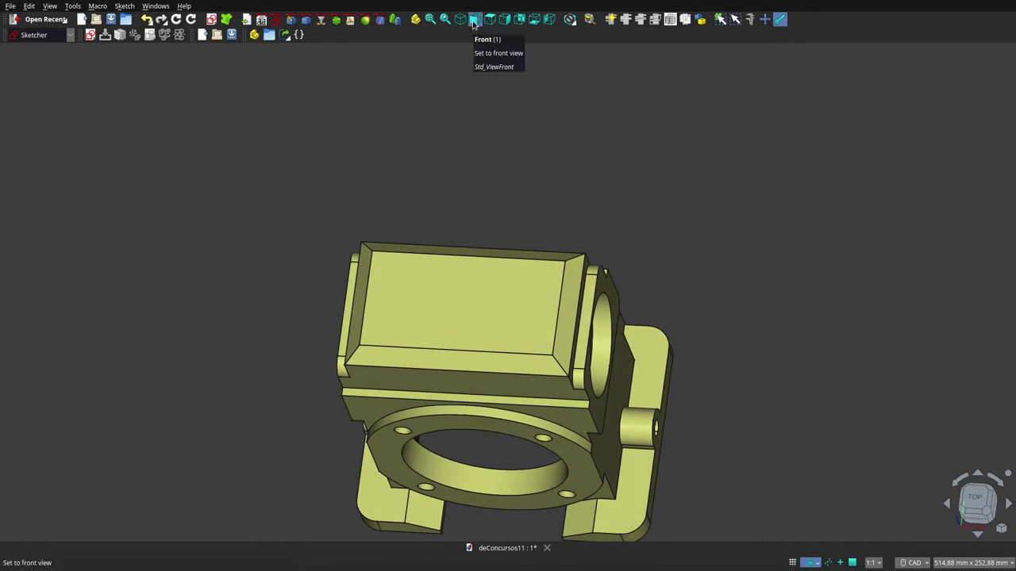
pyautogui.click(490, 21)
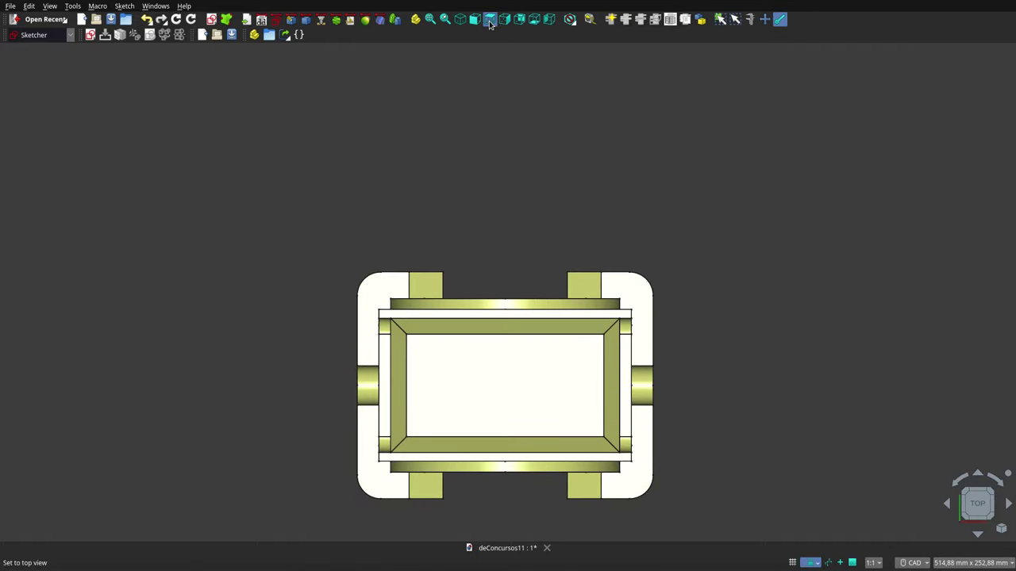
pyautogui.click(534, 20)
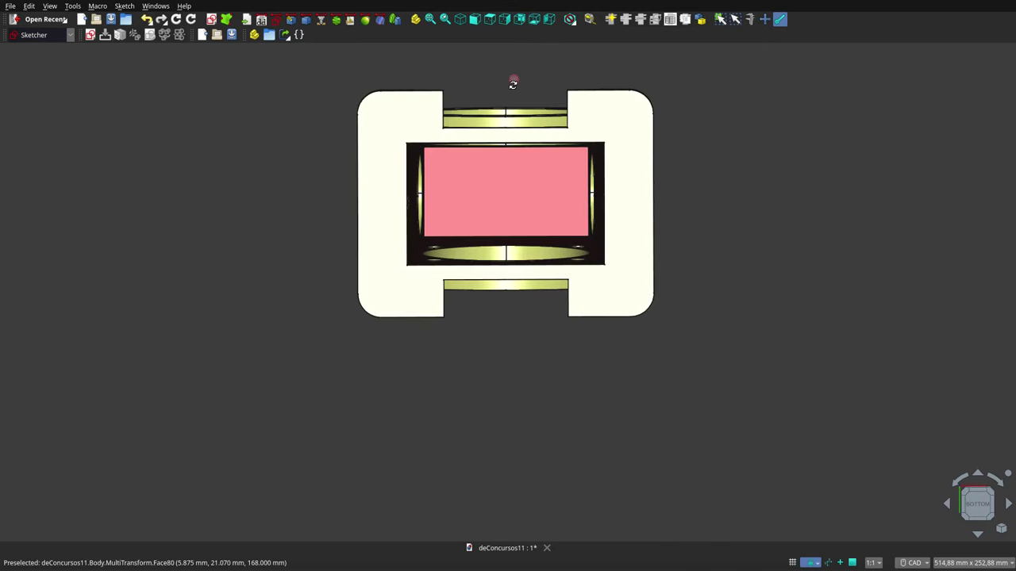
pyautogui.scroll(2, 497, 170)
pyautogui.scroll(-4, 497, 170)
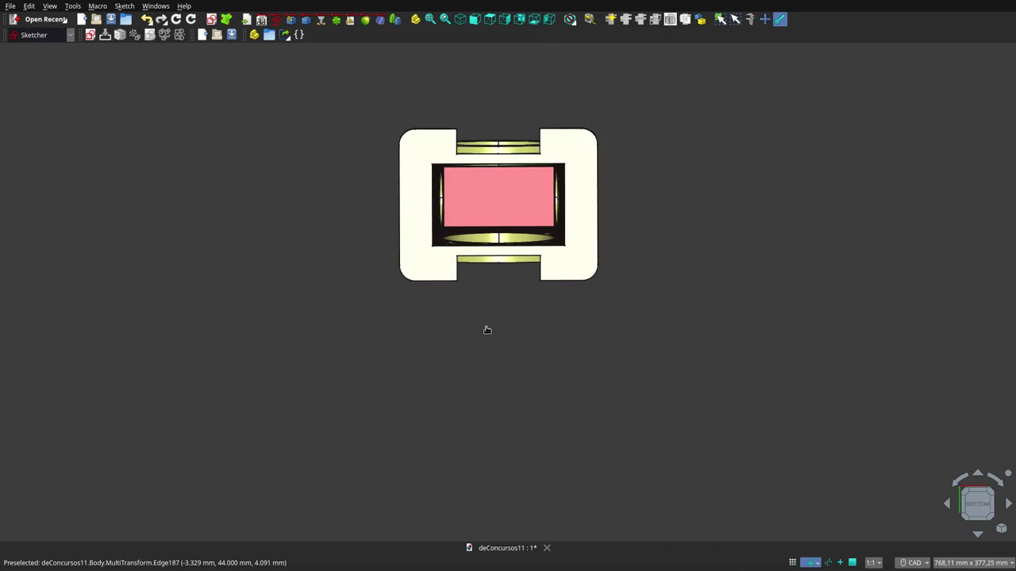